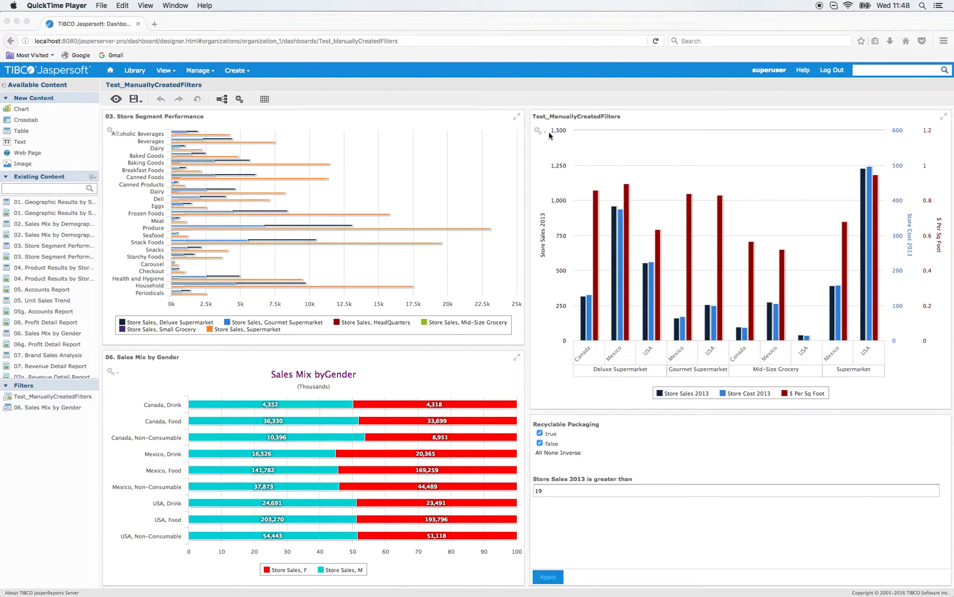
Show the dashboard's parameter mappings for the Recyclable Packaging and Store Sales 2013 filters.
left_click(652, 123)
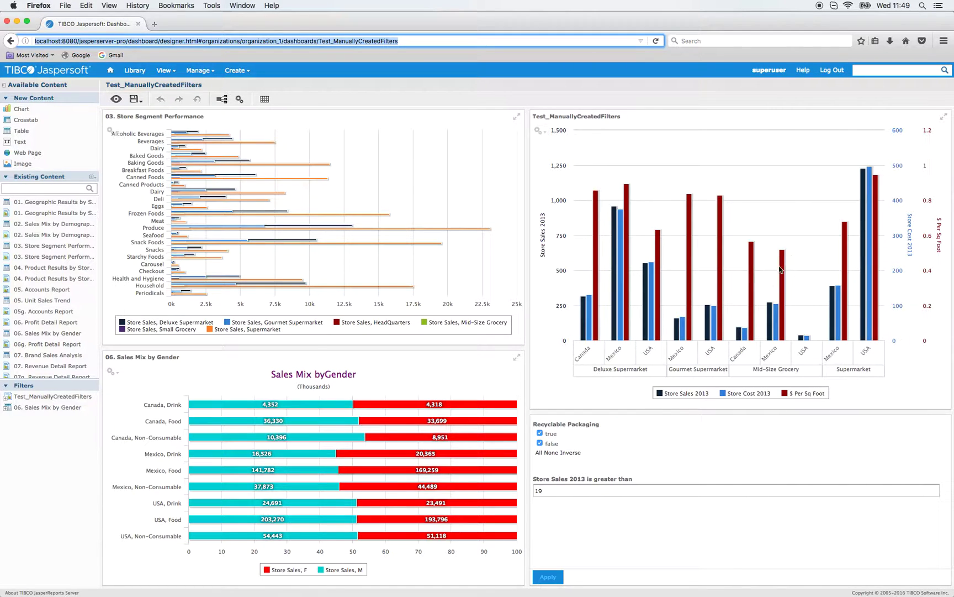
left_click(224, 102)
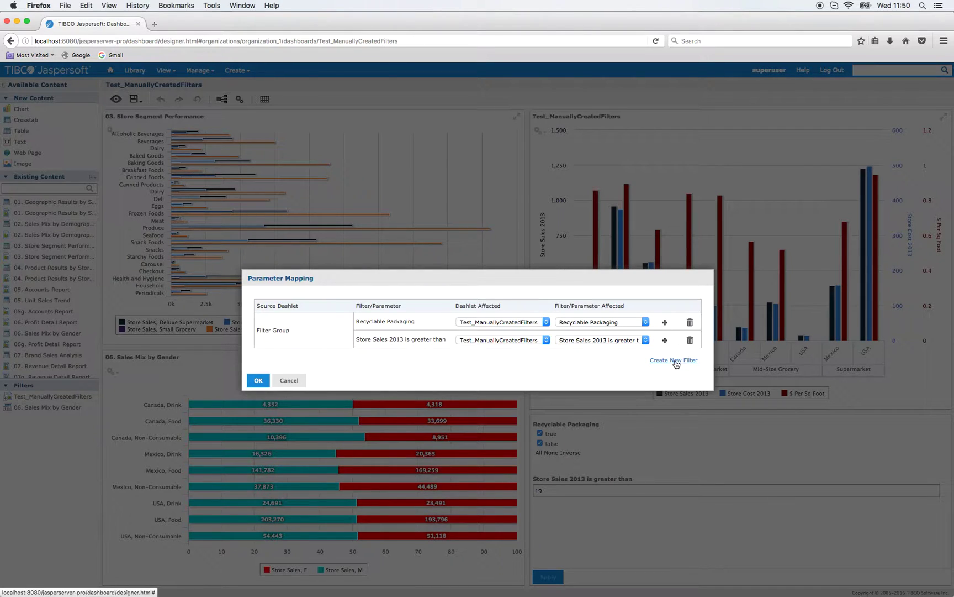
Create a new manually created filter named 'Product Name'.
left_click(676, 360)
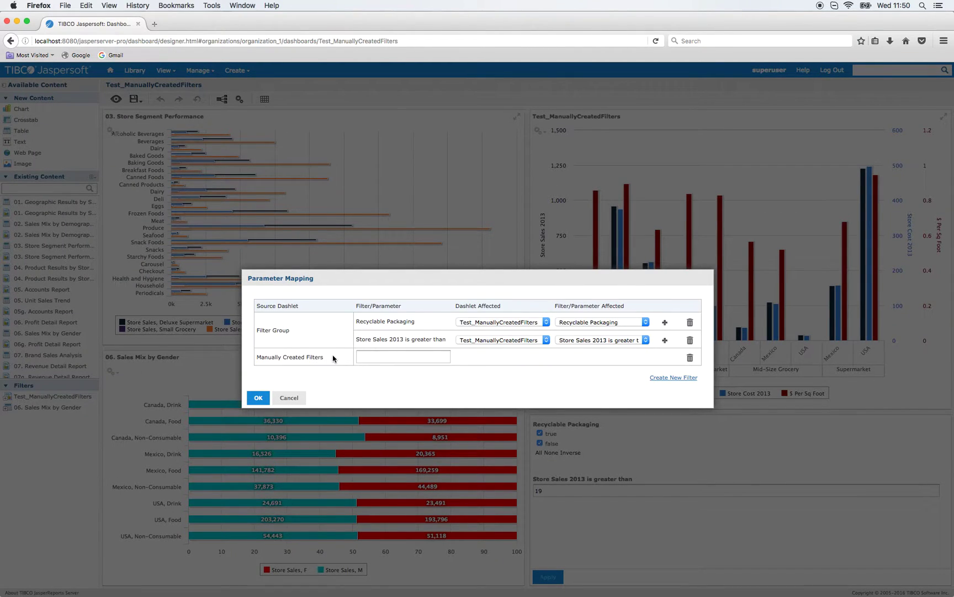
left_click(375, 357)
type("Product Name")
left_click(526, 384)
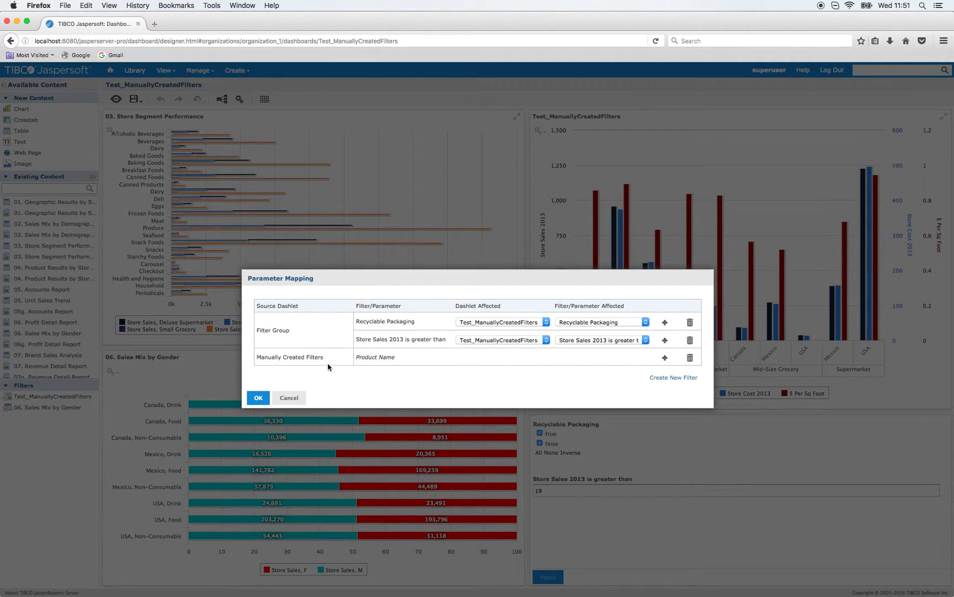
Map the Product Name filter to the Product Name parameter of Test_ManuallyCreatedFilters.
left_click(666, 359)
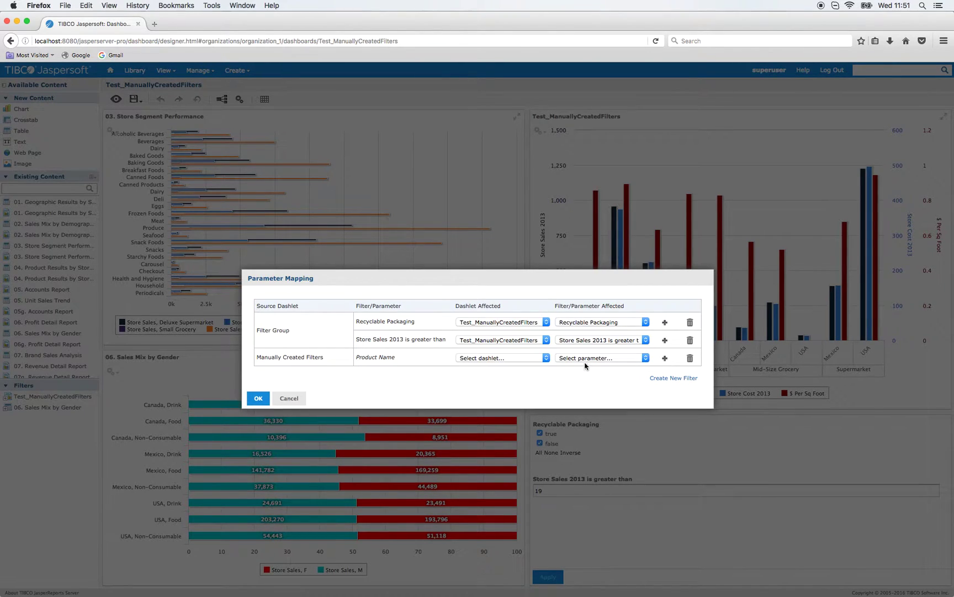
left_click(534, 358)
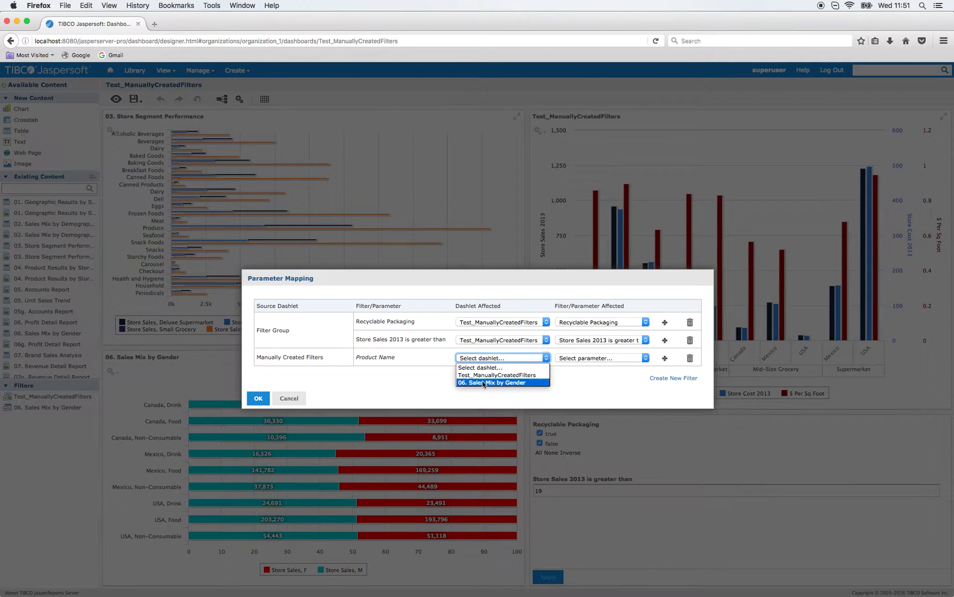
left_click(524, 375)
left_click(594, 358)
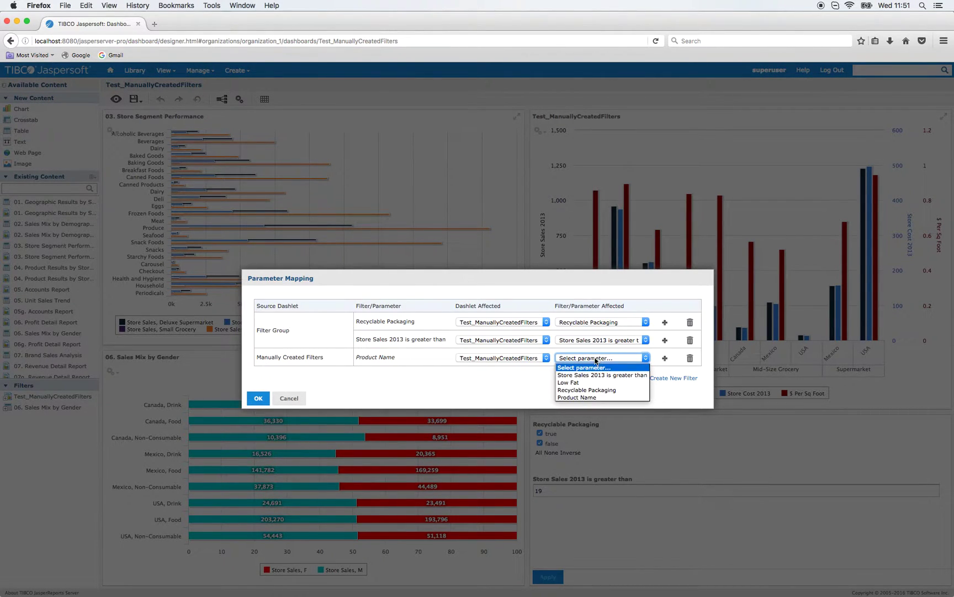
left_click(573, 397)
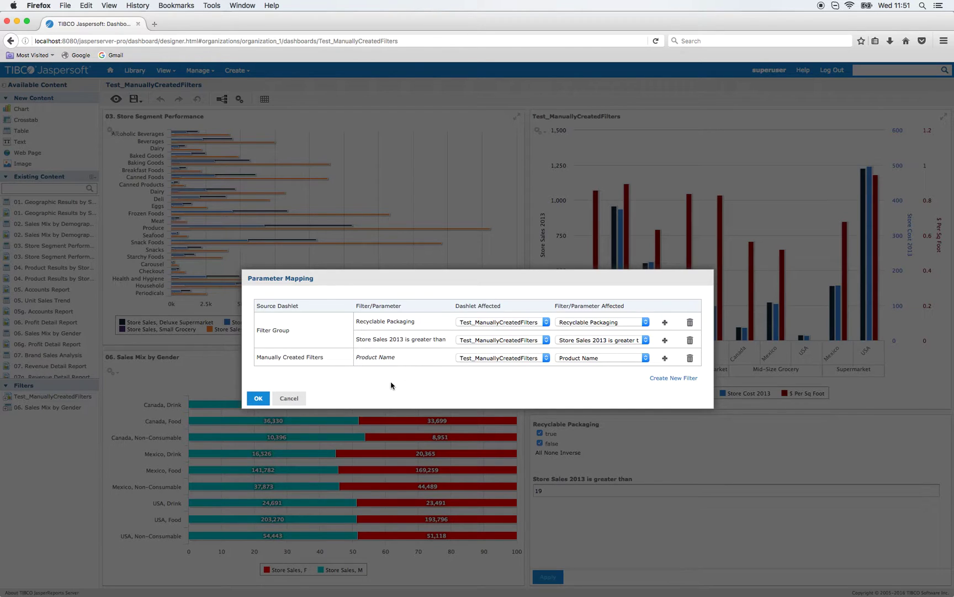
Keep Product Name as the affected parameter and confirm the parameter mappings.
left_click(645, 359)
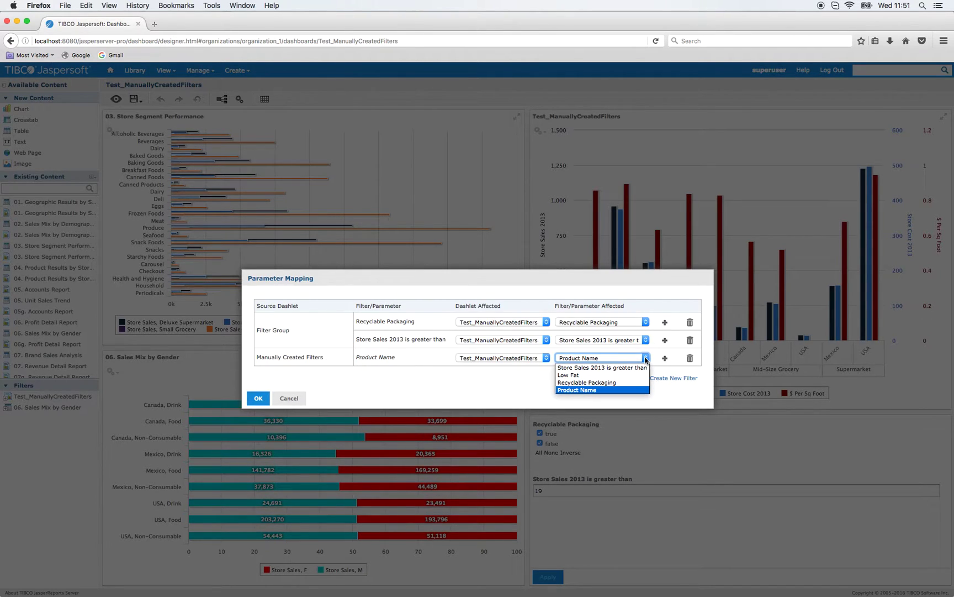
left_click(588, 390)
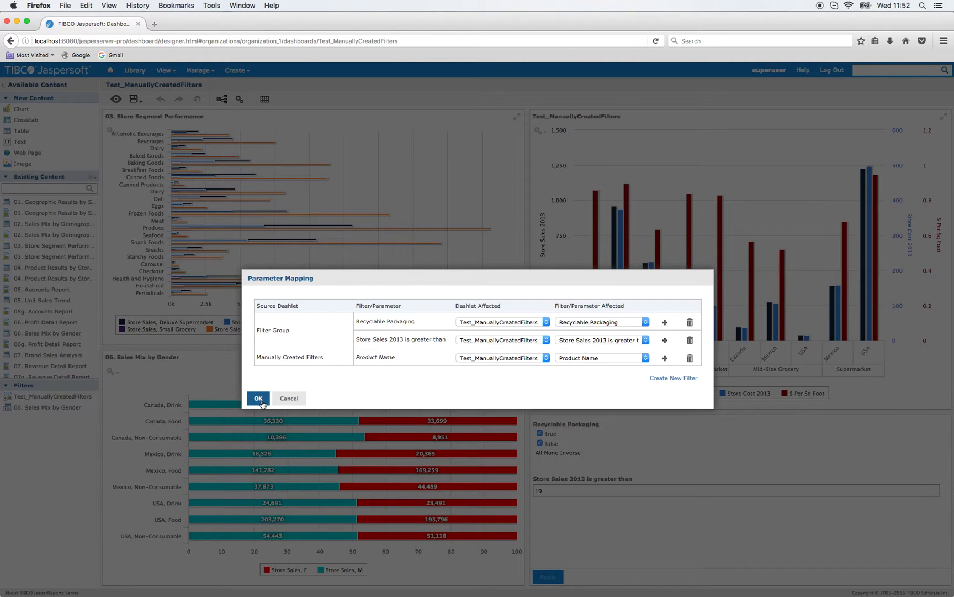
left_click(258, 398)
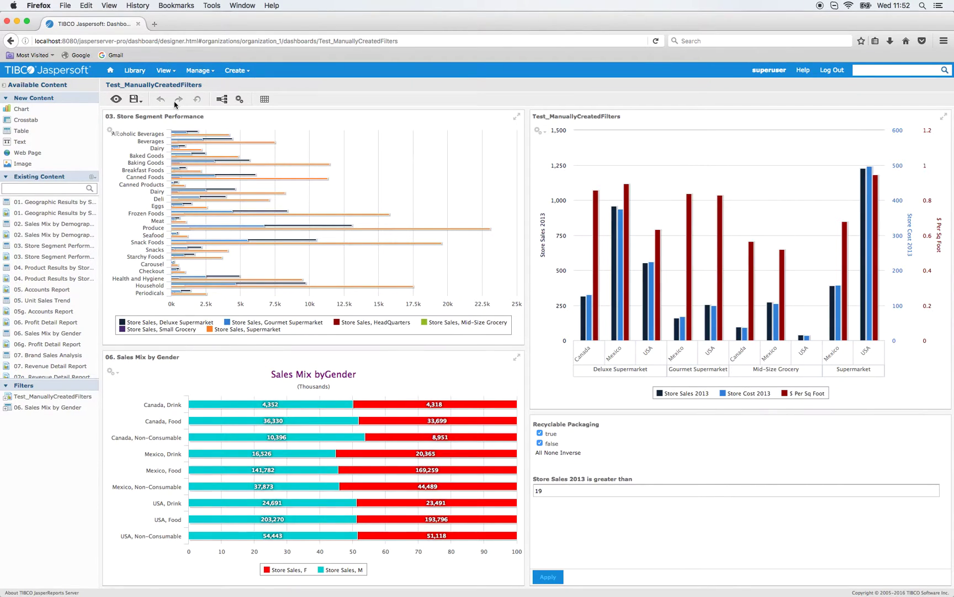
Save the dashboard, then recheck the parameter mappings and close them unchanged.
left_click(134, 99)
left_click(142, 118)
left_click(221, 100)
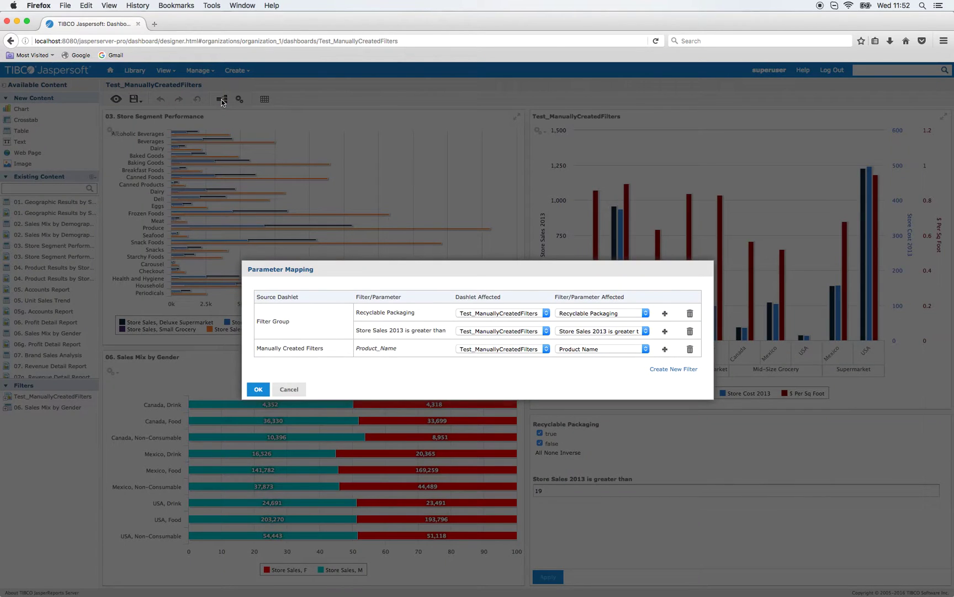
left_click(258, 390)
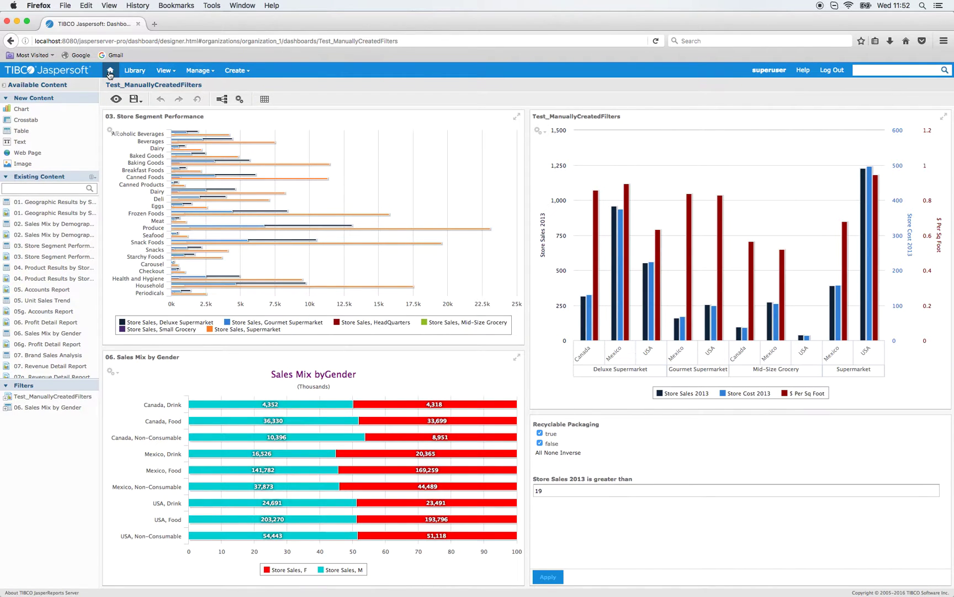
From the home page, open Test_ManuallyCreatedFilters and select its viewer URL.
left_click(110, 71)
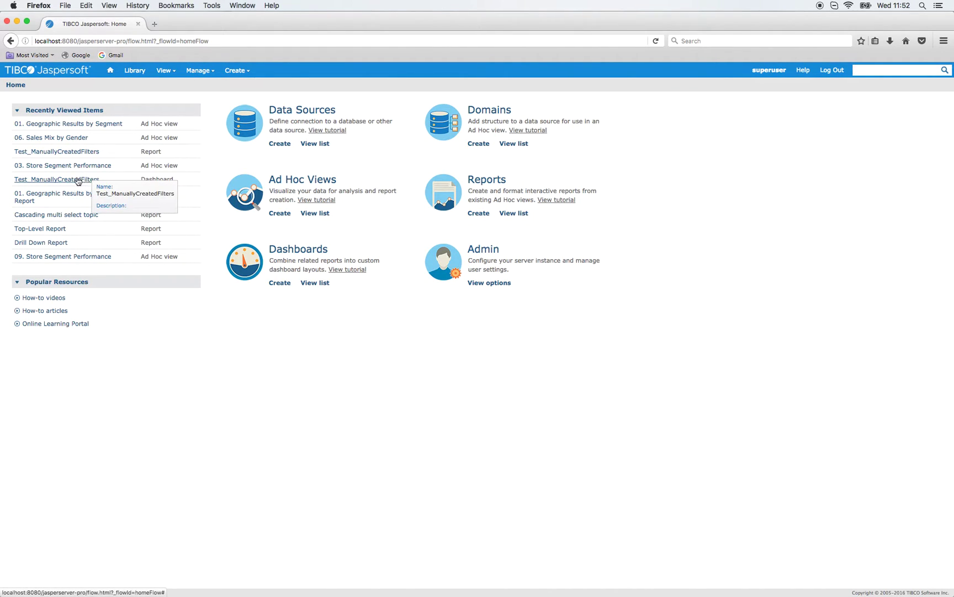
left_click(75, 180)
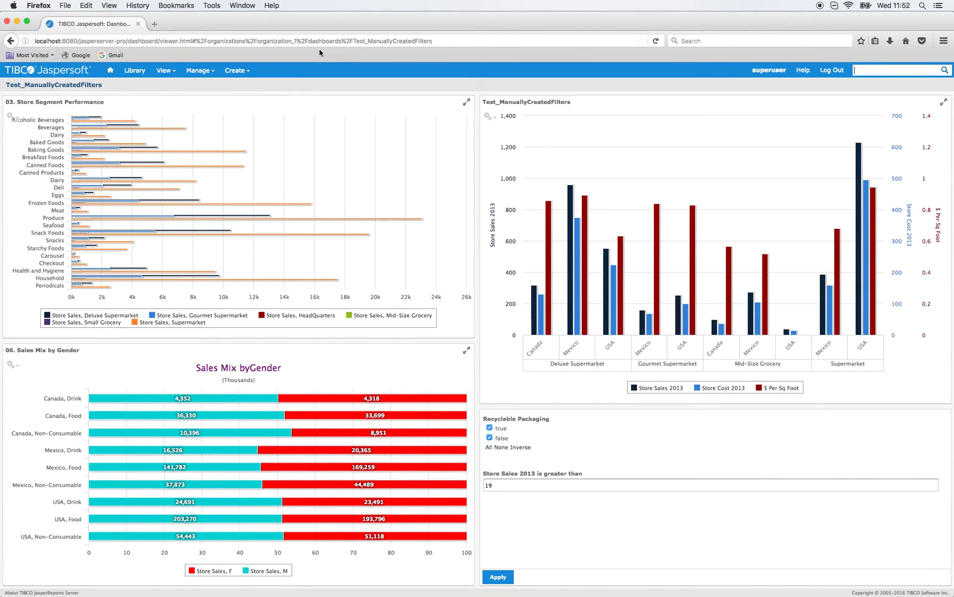
left_click(434, 40)
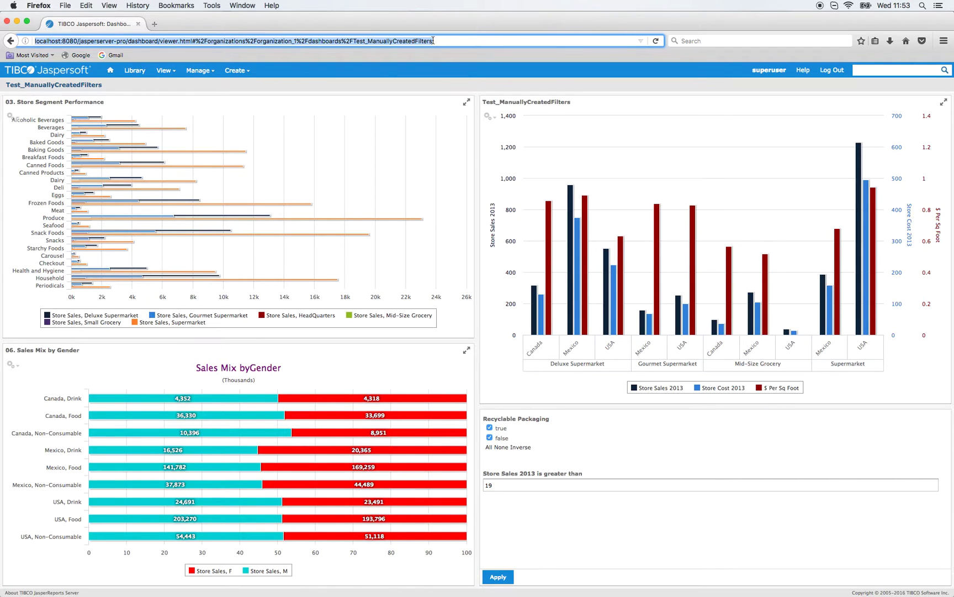
Paste the dashboard viewer URL on a new top line of the TextEdit note.
key("super+c")
key("super+Tab")
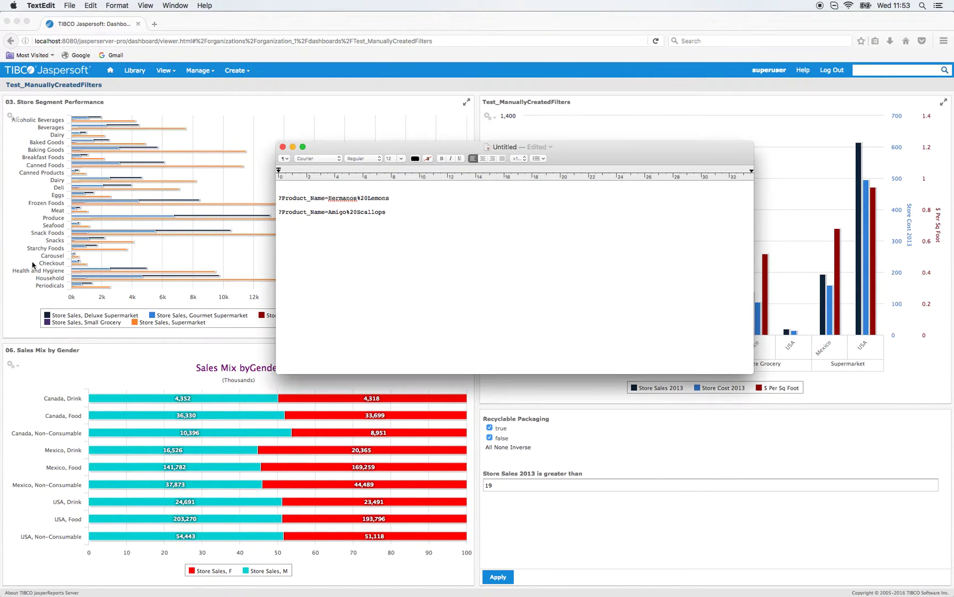
left_click(335, 187)
key("Return")
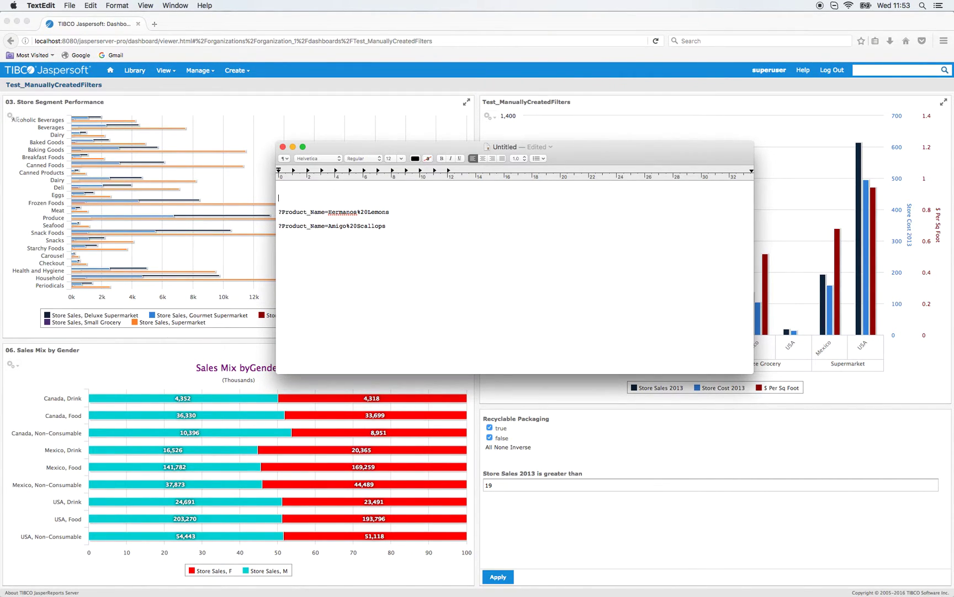
key("super+v")
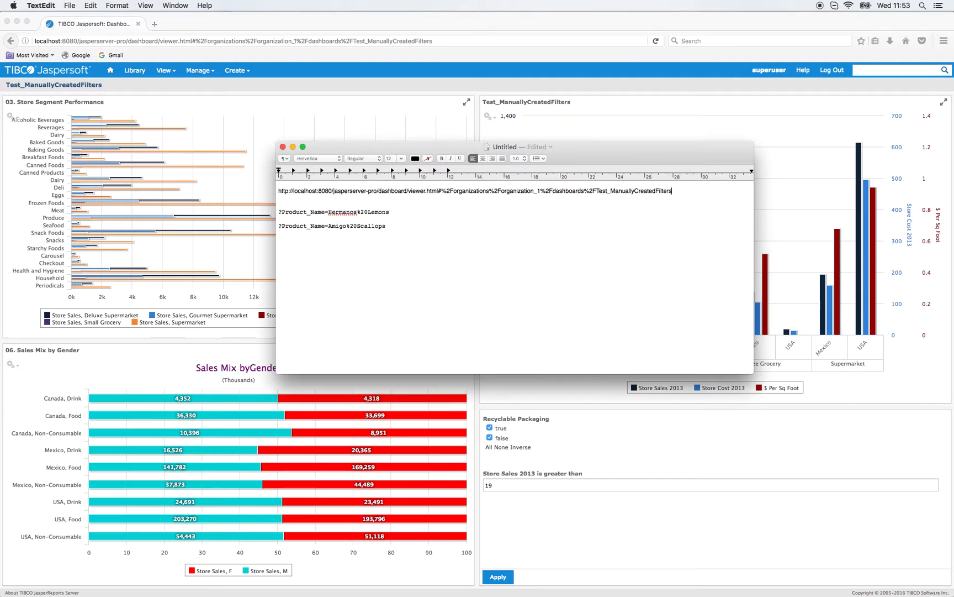
Select the Hermanos%20Lemons parameter line, then the URL line, and move below the URL.
left_click(309, 319)
left_click_drag(279, 212, 356, 212)
left_click(326, 211)
left_click_drag(329, 212, 389, 211)
left_click_drag(413, 214, 278, 213)
left_click(685, 190)
left_click_drag(685, 189, 268, 188)
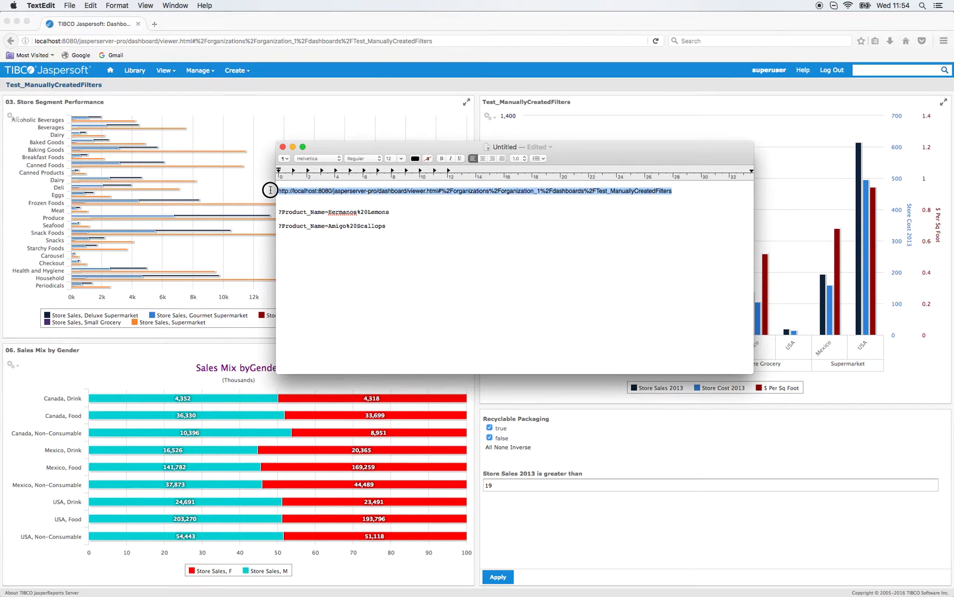
left_click(303, 201)
Paste a second copy of the dashboard URL on its own line.
key("Return")
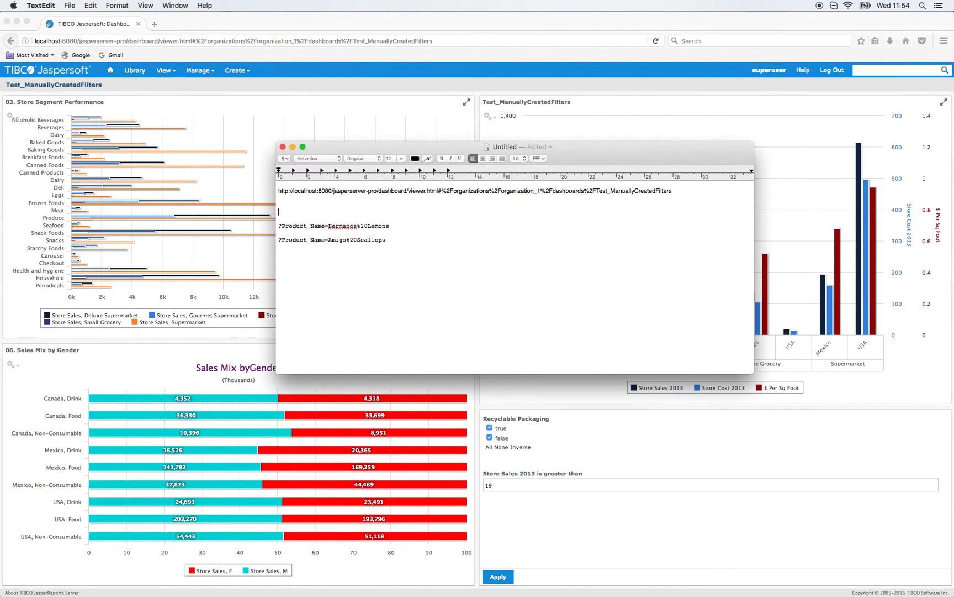
key("super+v")
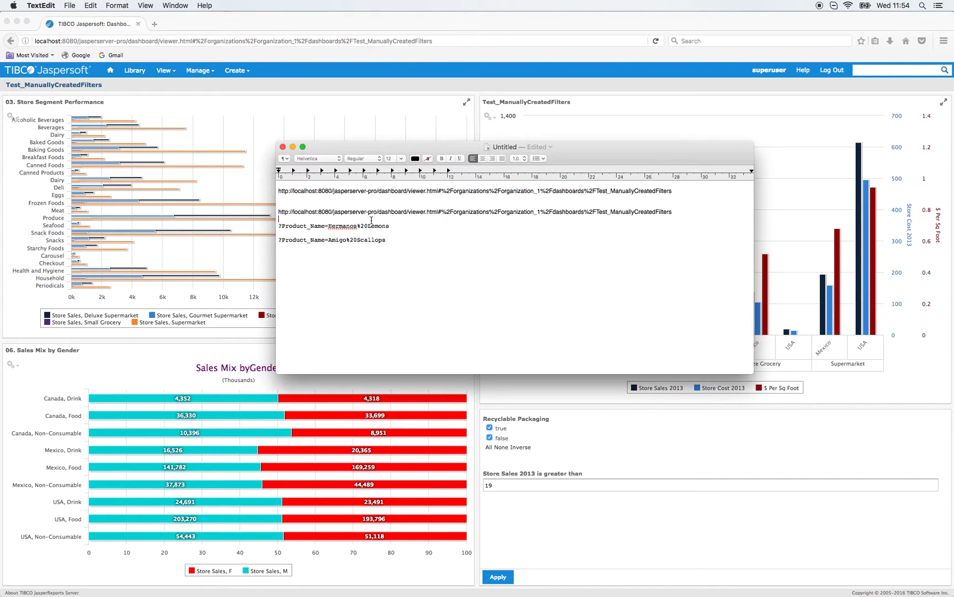
key("Return")
Append ?Product_Name=Hermanos%20Lemons to the first URL and ?Product_Name=Amigo%20Scallops to the second.
left_click_drag(390, 233, 272, 233)
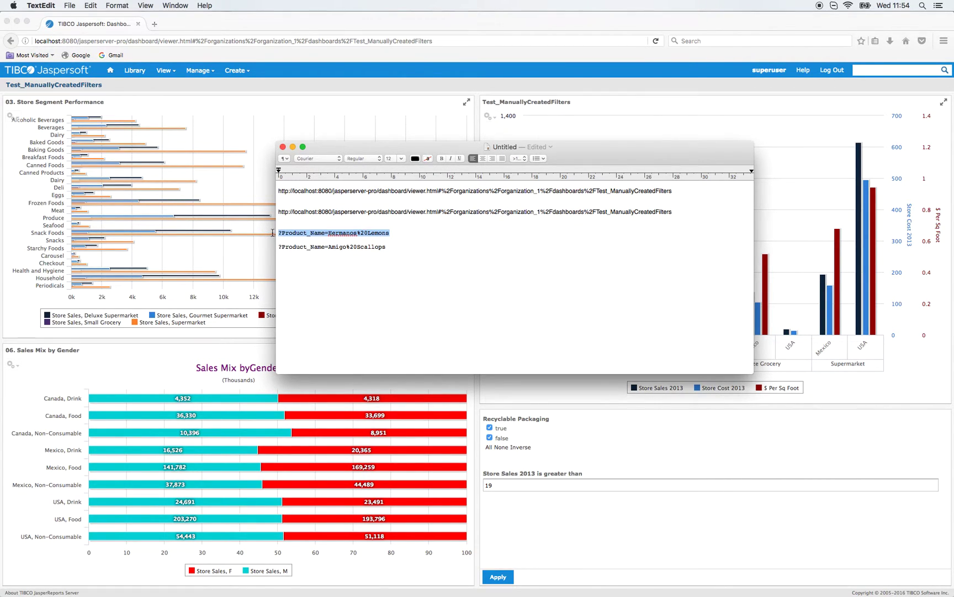
left_click(437, 190)
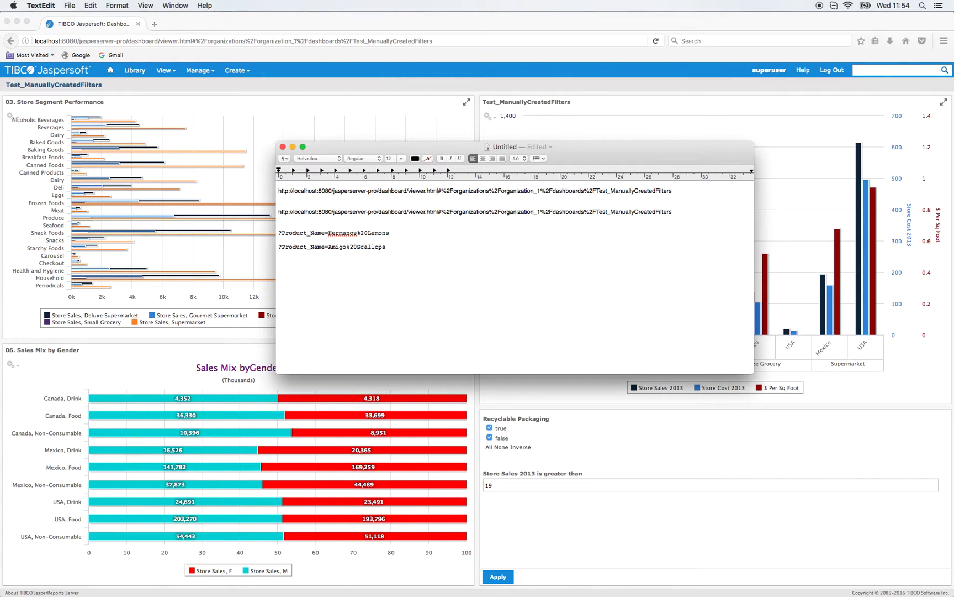
key("super+v")
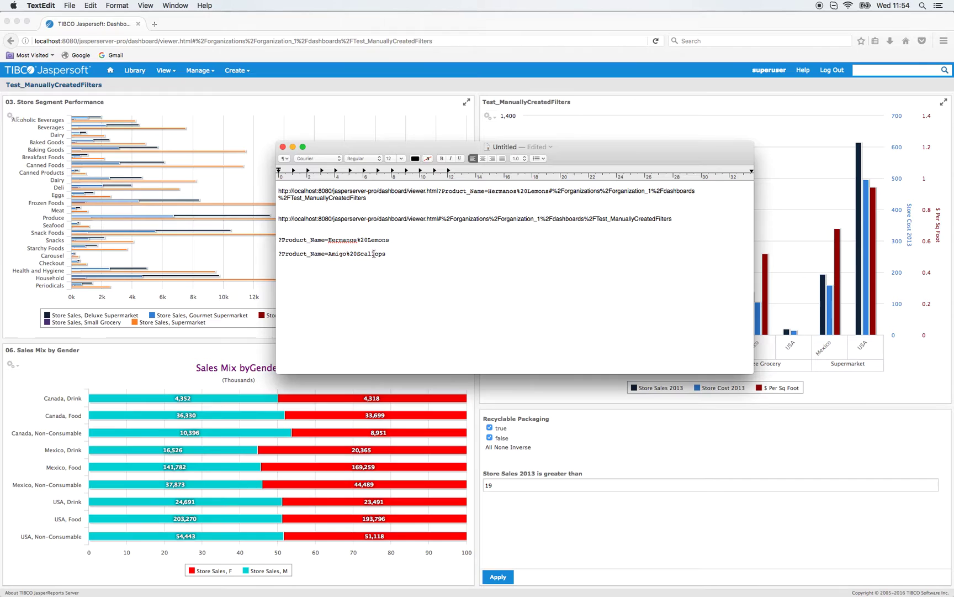
left_click_drag(385, 253, 275, 251)
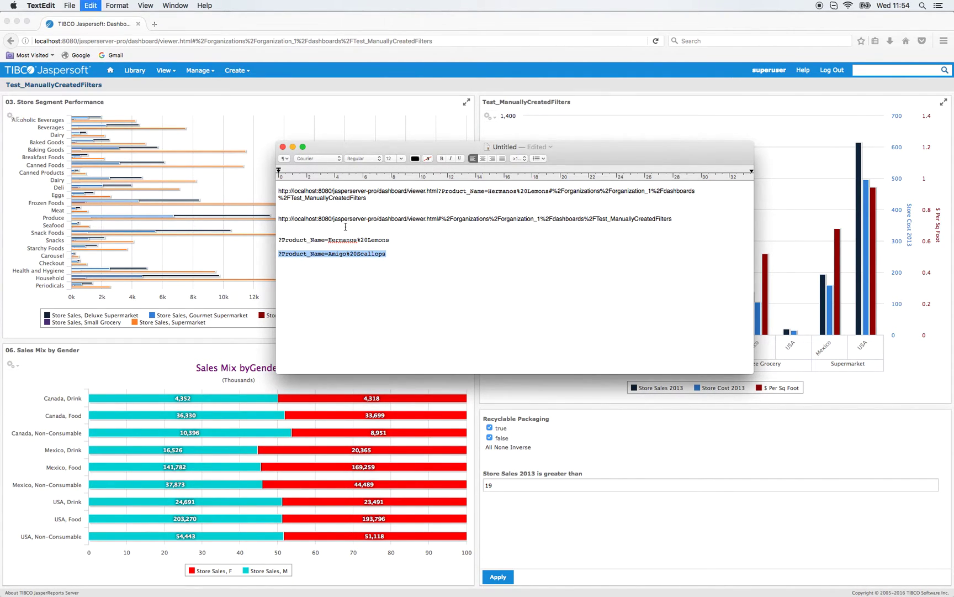
left_click(439, 219)
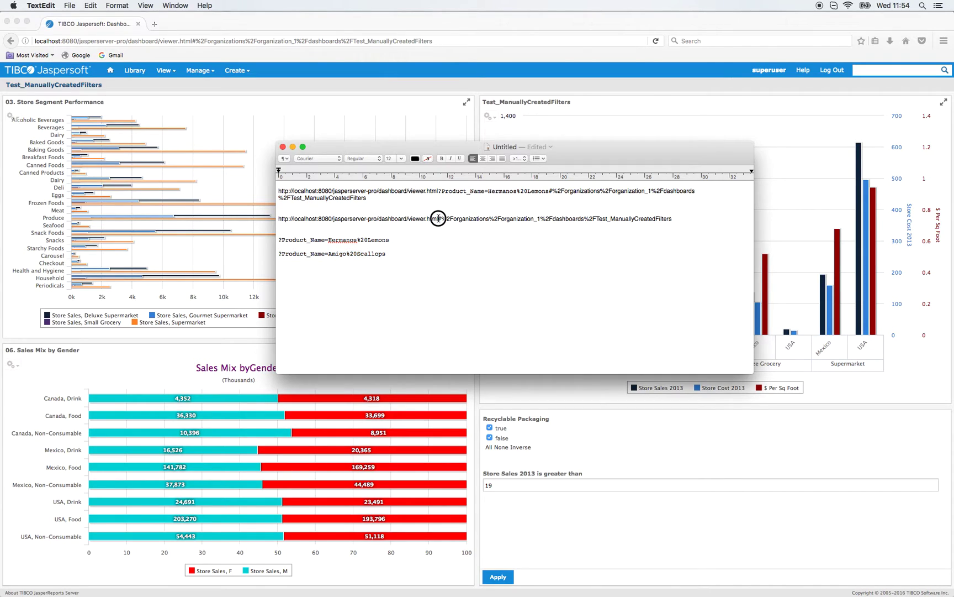
key("super+v")
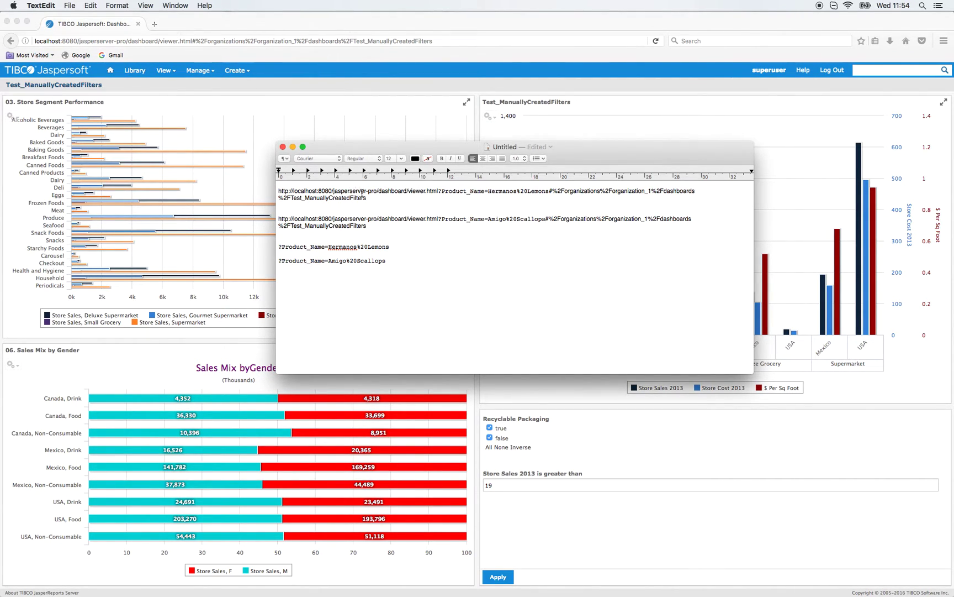
Open two new tabs and load the Hermanos Lemons filtered dashboard URL in the first.
left_click(155, 23)
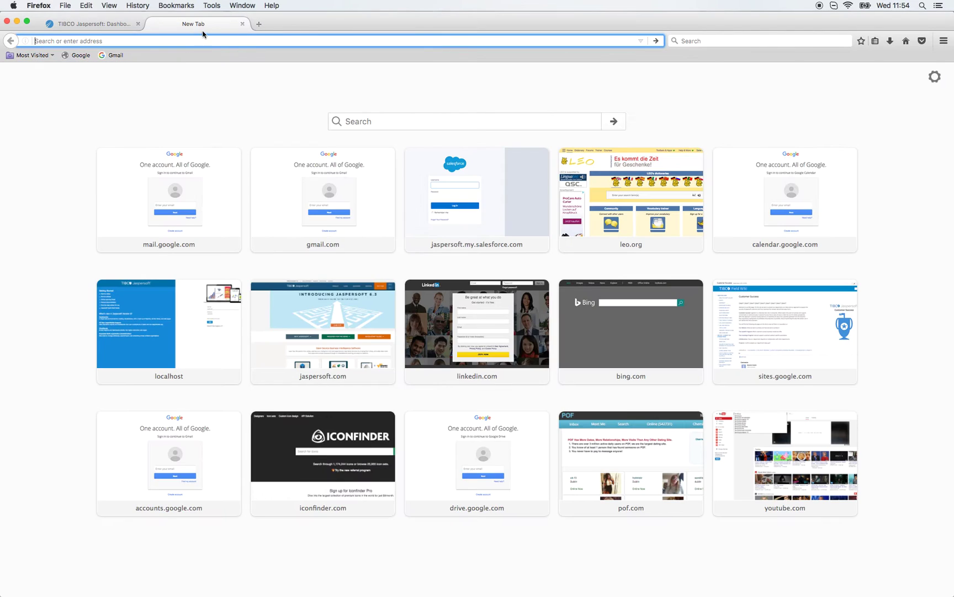
left_click(261, 23)
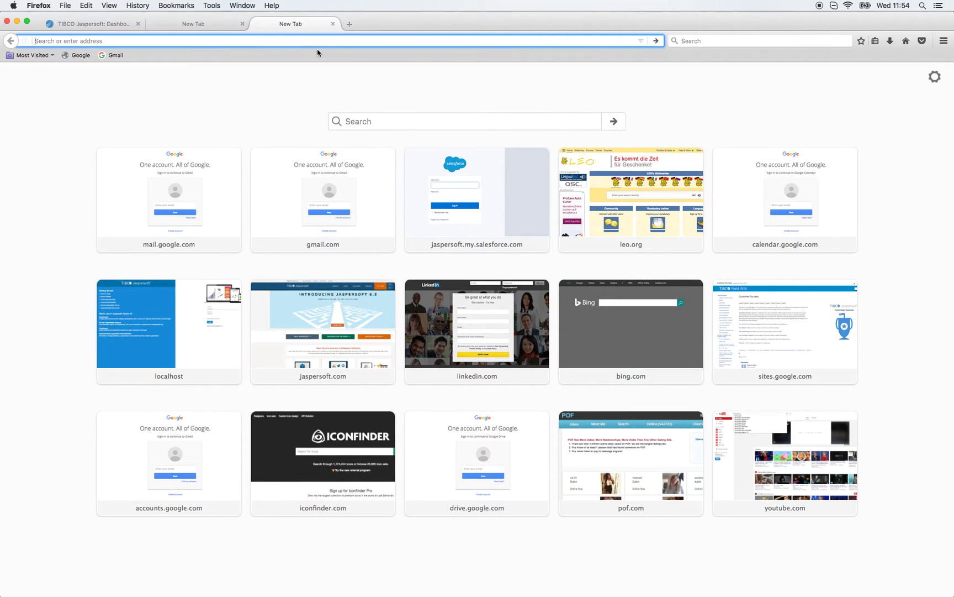
key("super+Tab")
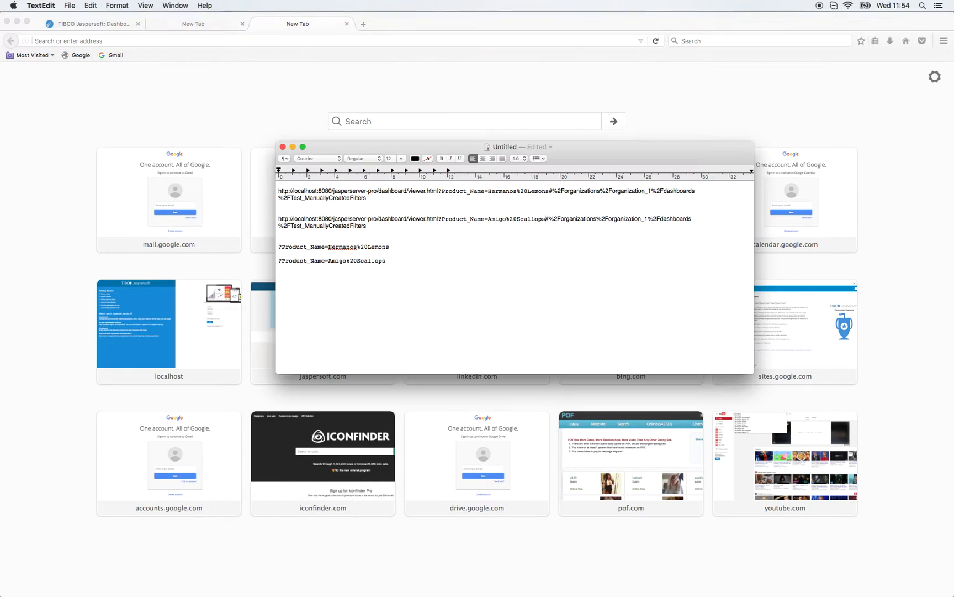
left_click_drag(389, 199, 267, 188)
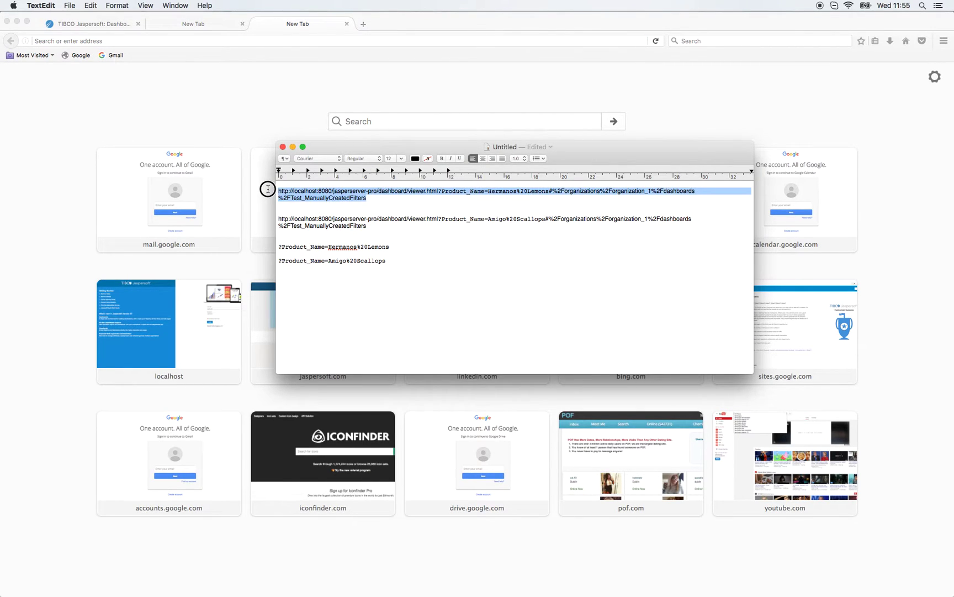
key("super+c")
left_click(180, 26)
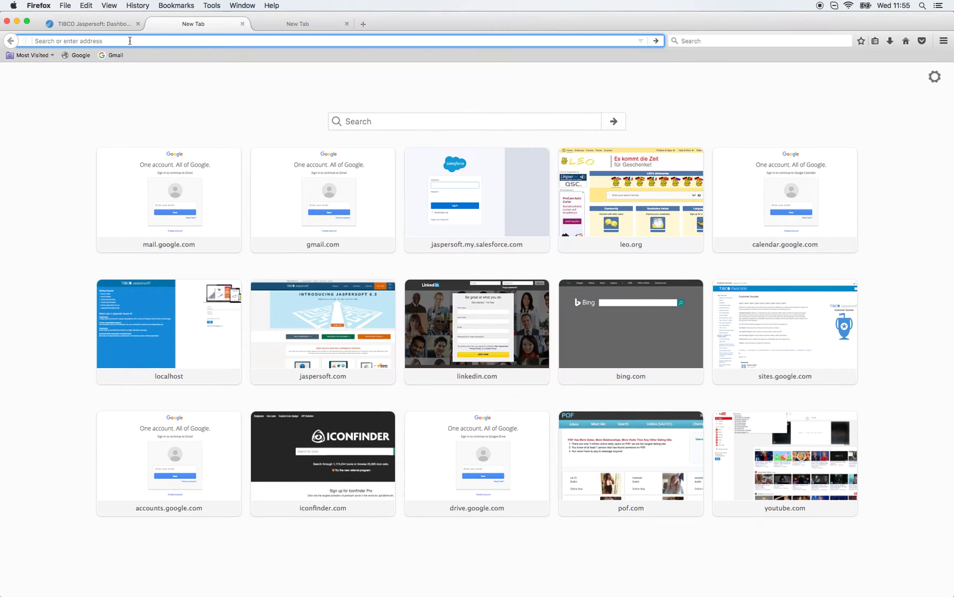
key("super+v")
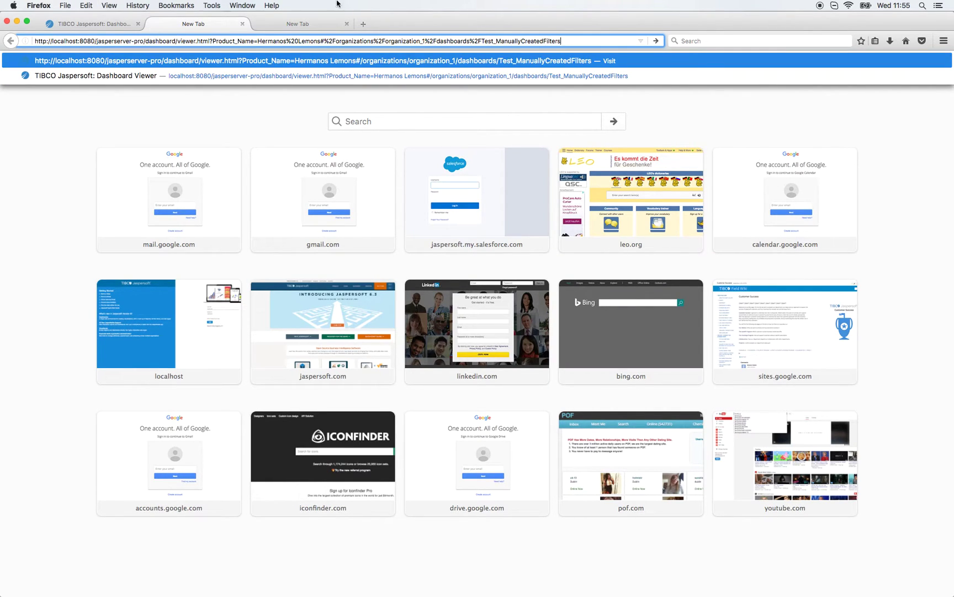
key("Return")
Load the Amigo Scallops filtered dashboard URL in the second new tab.
key("super+Tab")
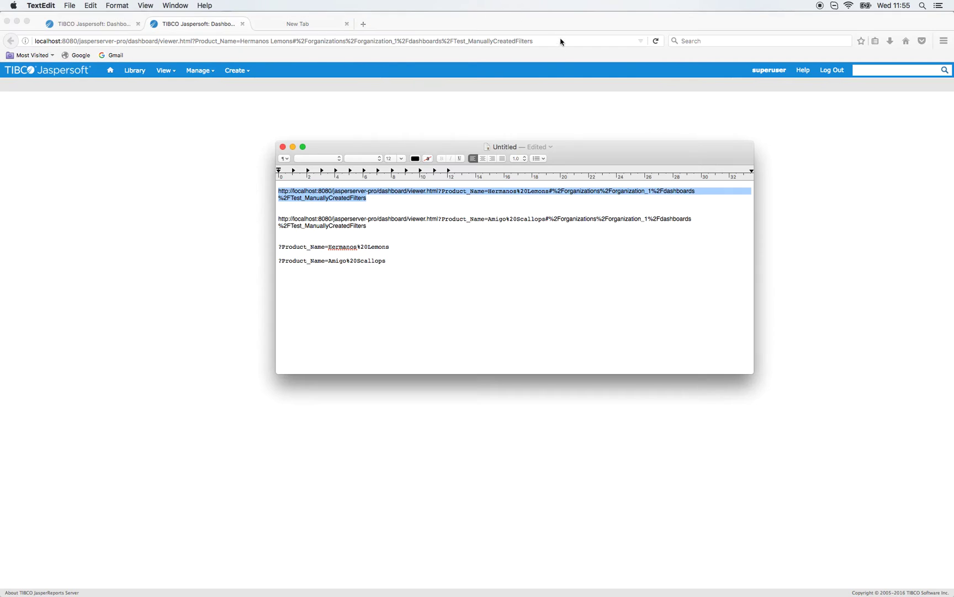
left_click_drag(367, 226, 274, 219)
left_click(298, 23)
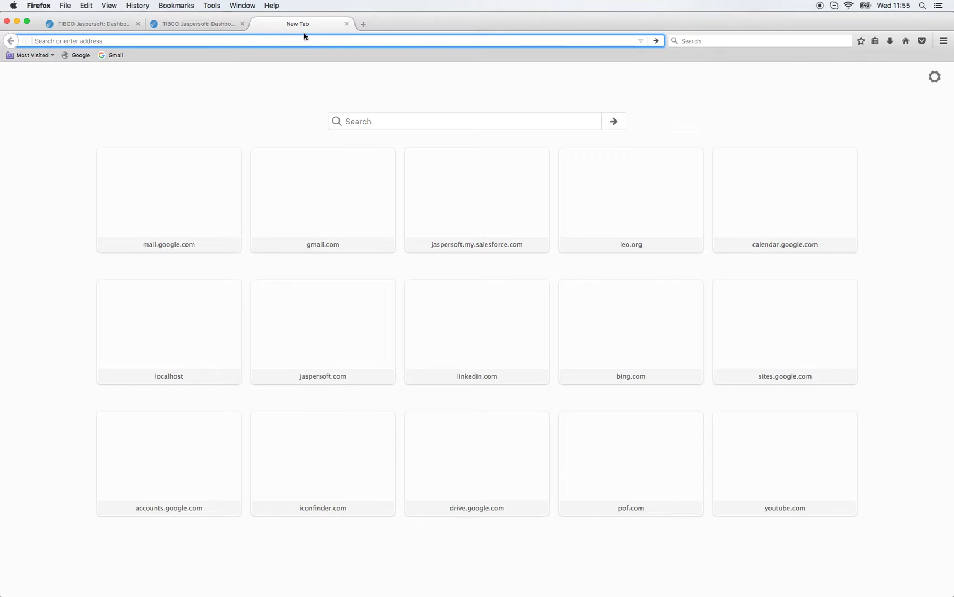
key("super+v")
key("Return")
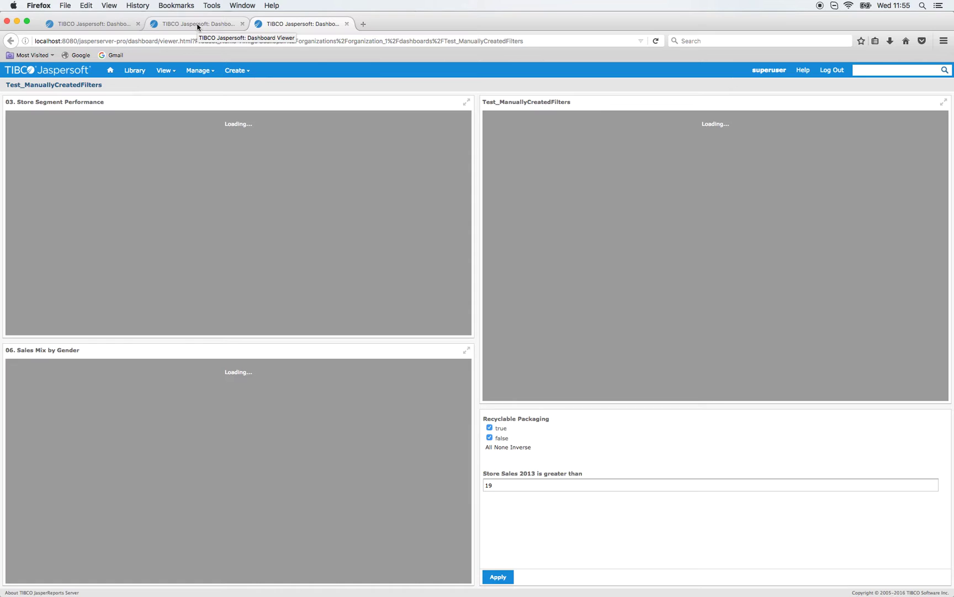
View the Hermanos Lemons tab, where the store chart shows only a few bars.
left_click(198, 25)
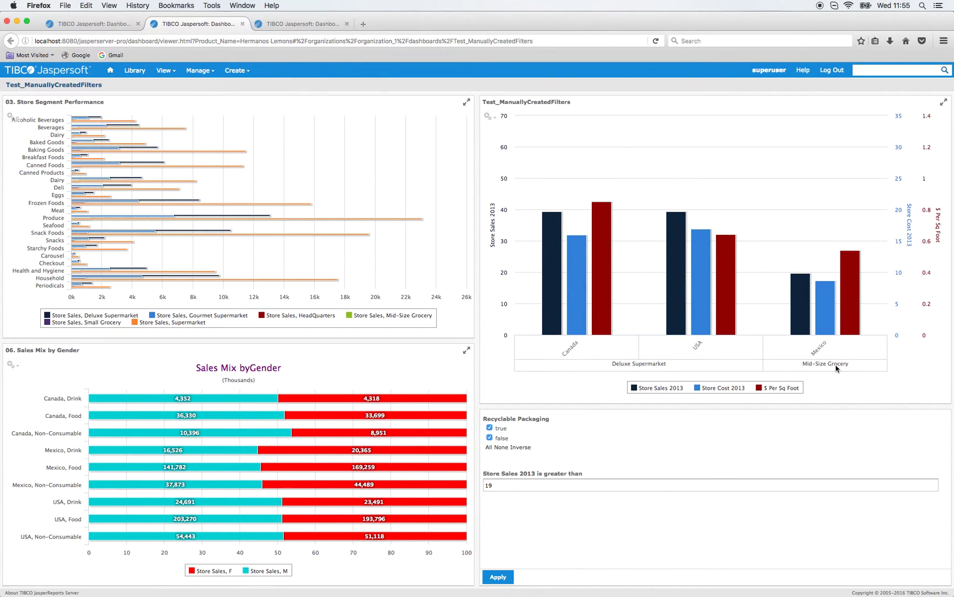
mouse_move(571, 271)
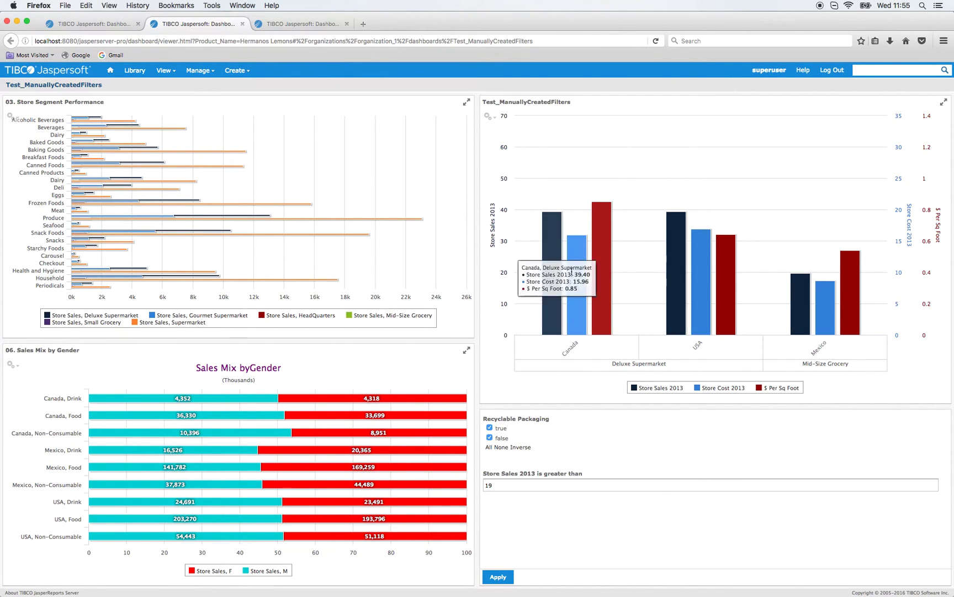
View the Amigo Scallops tab, where Test_ManuallyCreatedFilters reports an empty report.
left_click(297, 23)
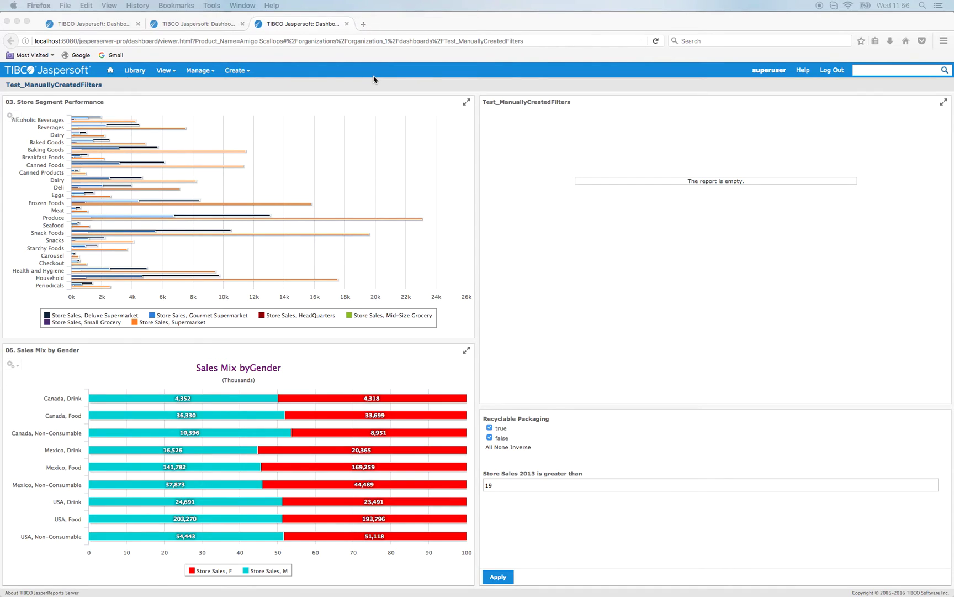
Open a new tab, then correct the second URL's product to Amigos%20Scallops and copy it.
left_click(365, 27)
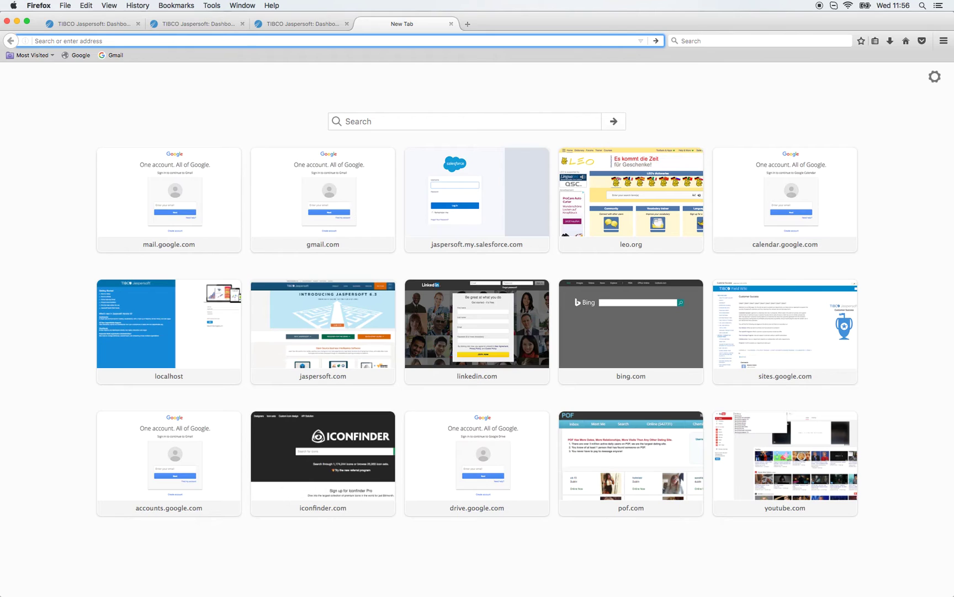
key("super+Tab")
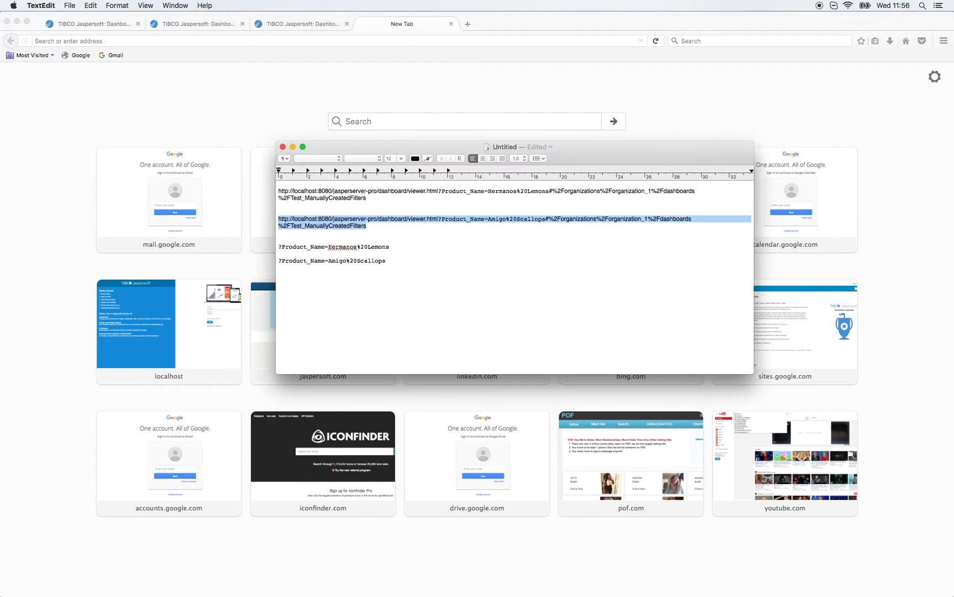
left_click(430, 256)
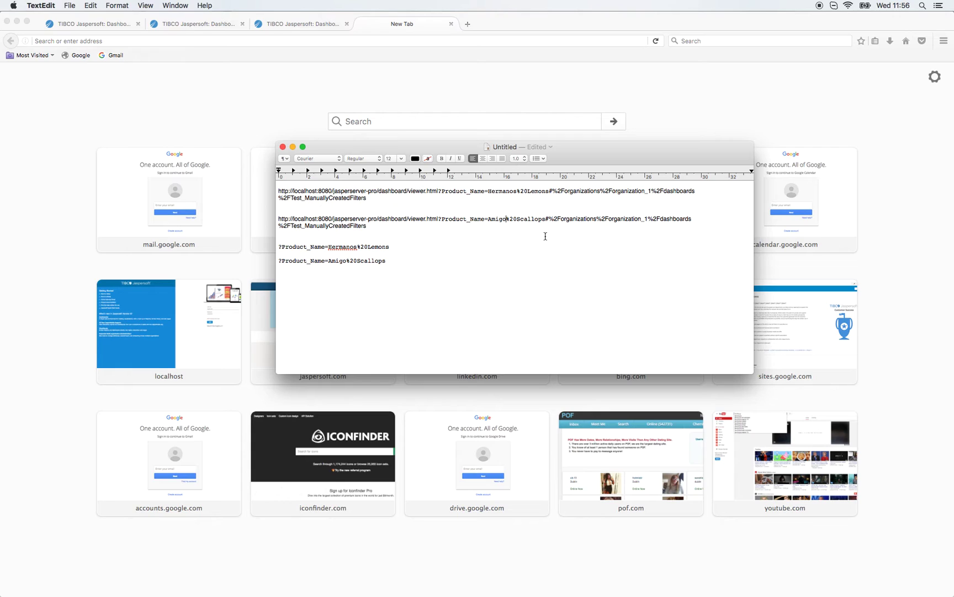
type("s")
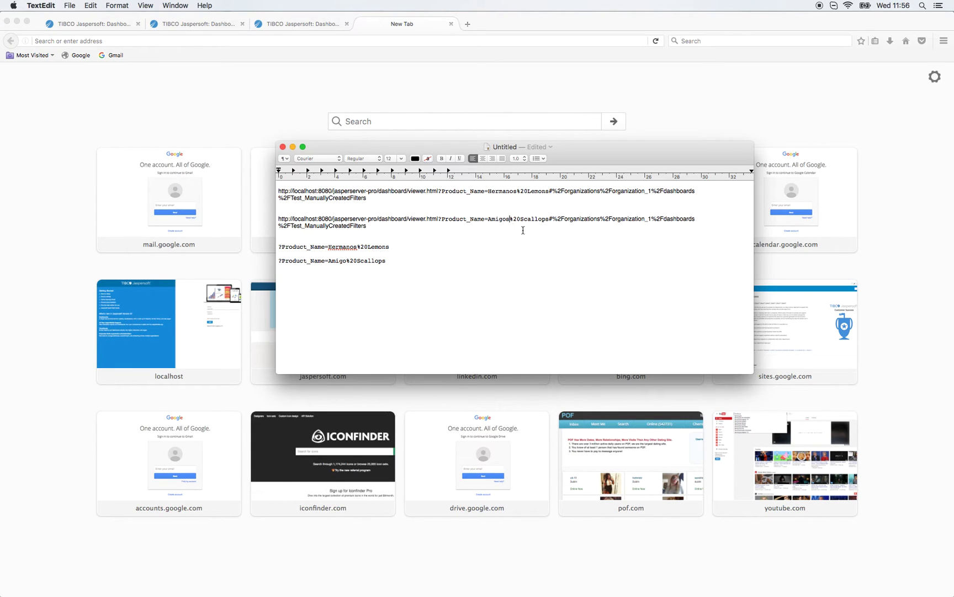
left_click_drag(408, 229, 242, 218)
key("super+c")
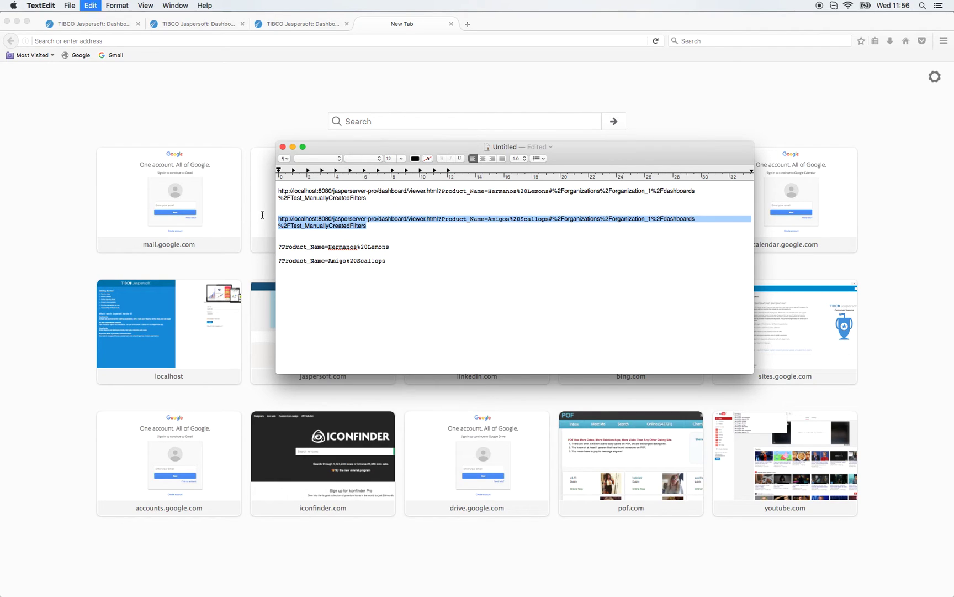
Load the corrected Amigos Scallops dashboard URL in the new browser tab.
left_click(396, 24)
left_click(181, 41)
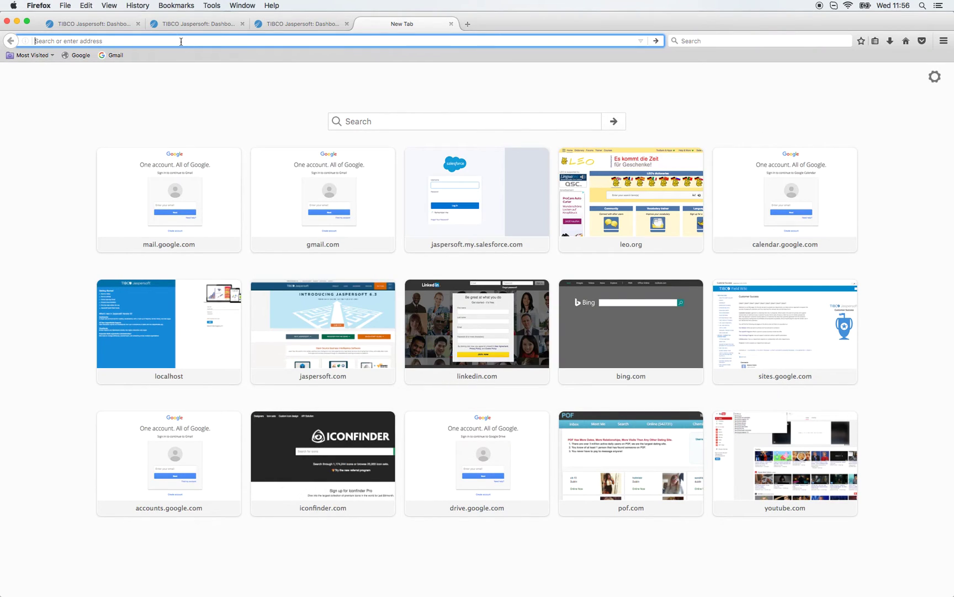
key("super+v")
key("Return")
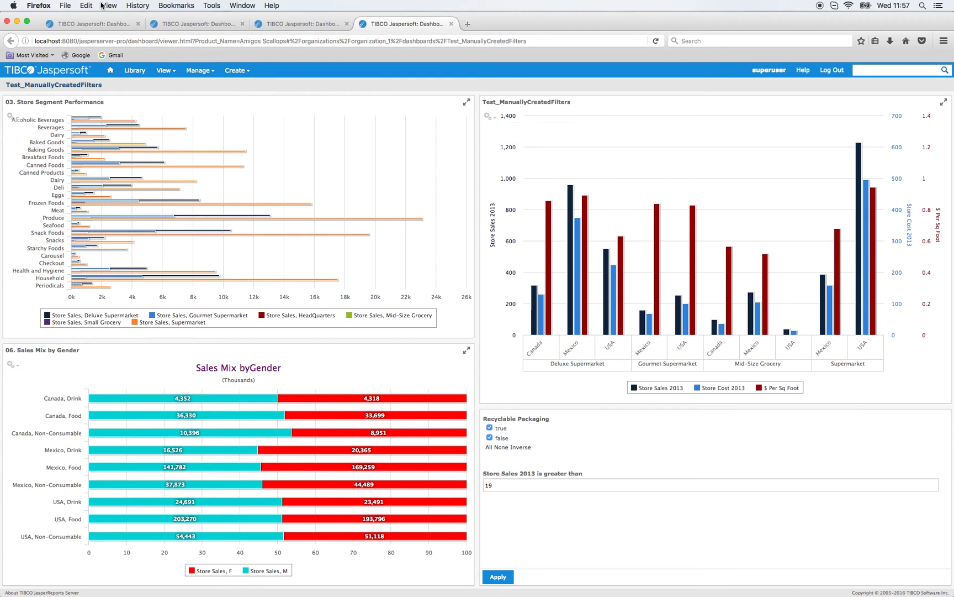
left_click(94, 25)
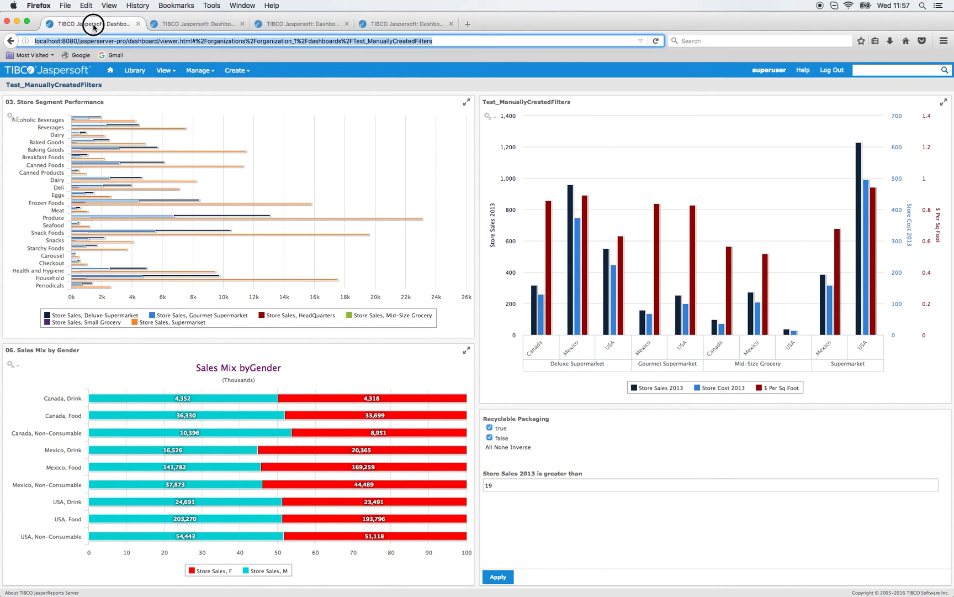
left_click(398, 23)
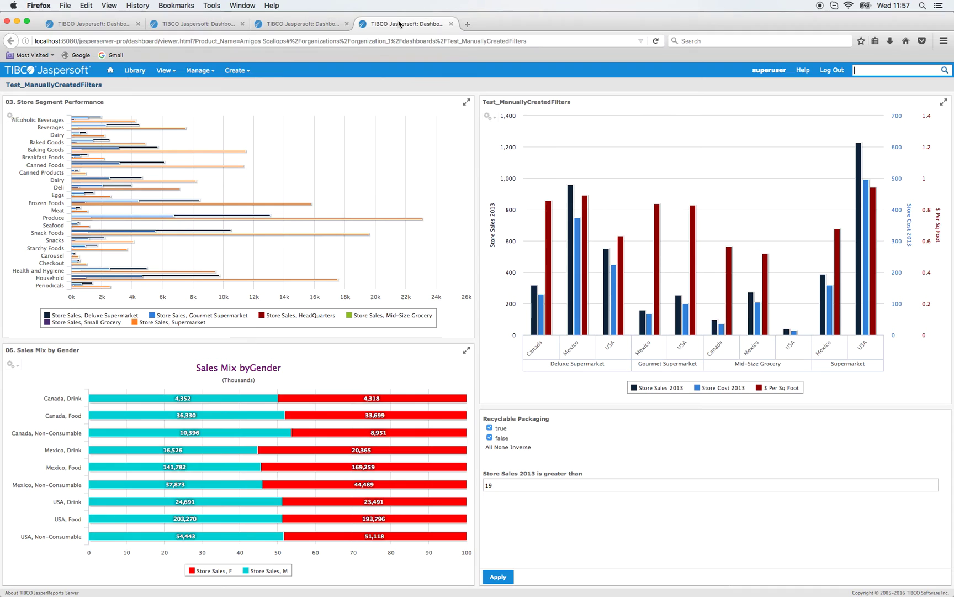
left_click(94, 25)
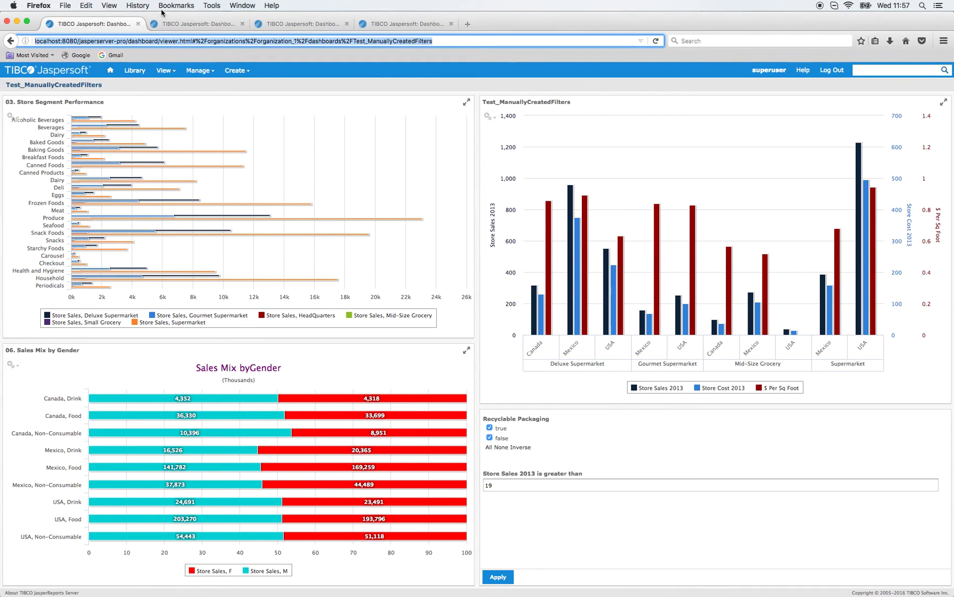
left_click(386, 22)
left_click(93, 25)
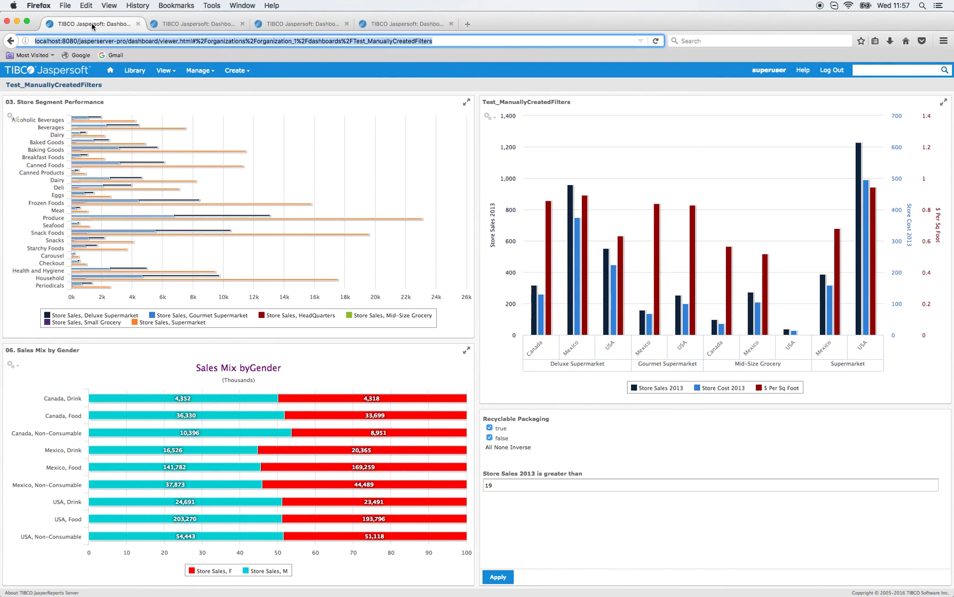
left_click(386, 23)
left_click(98, 25)
left_click(393, 23)
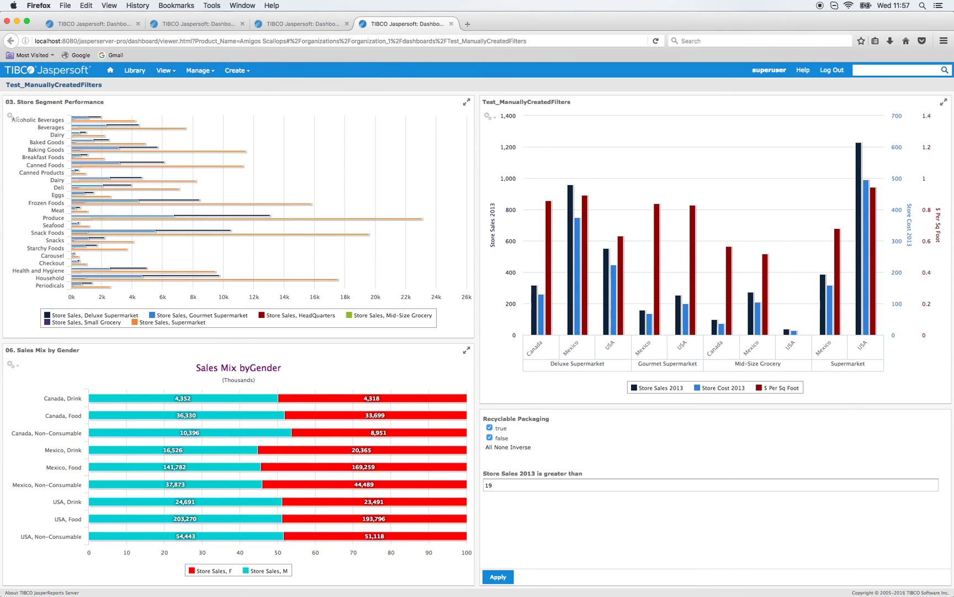
Copy the custom hyperlink handler wiki URL from the TextEdit notes and load it in a new Firefox tab.
key("super+Tab")
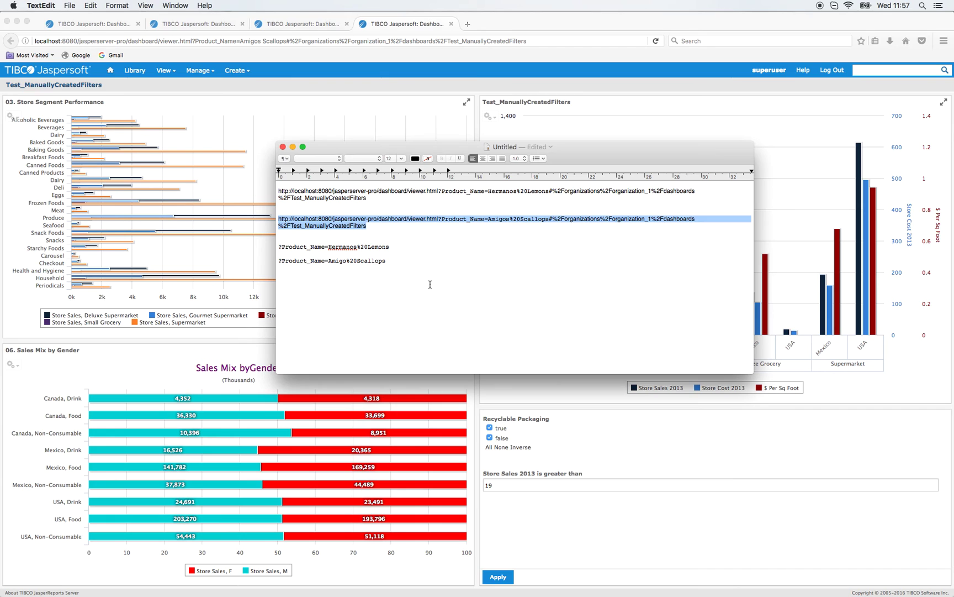
scroll(426, 299, "down", 3)
triple_click(643, 369)
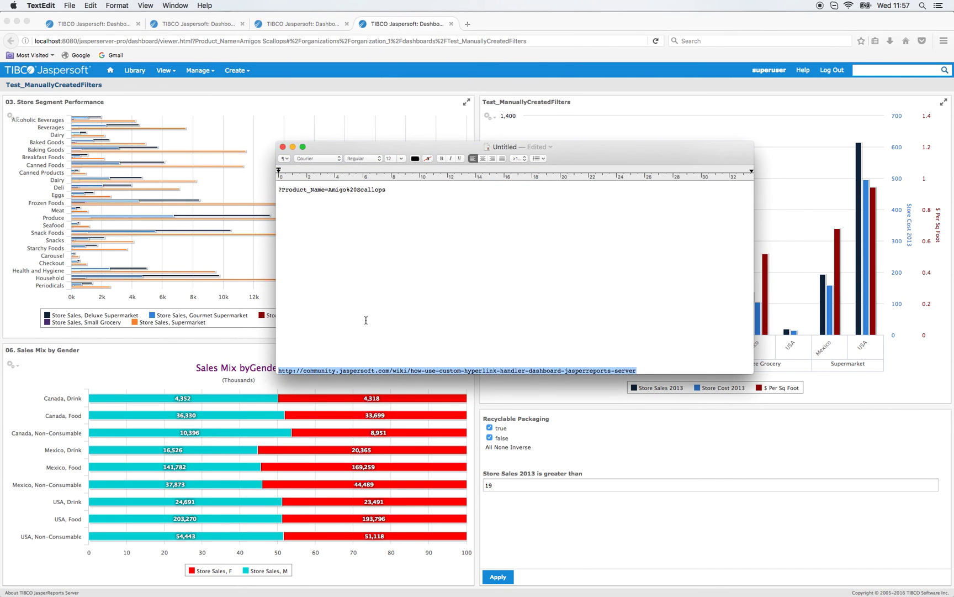
key("super+c")
left_click(467, 22)
left_click(467, 23)
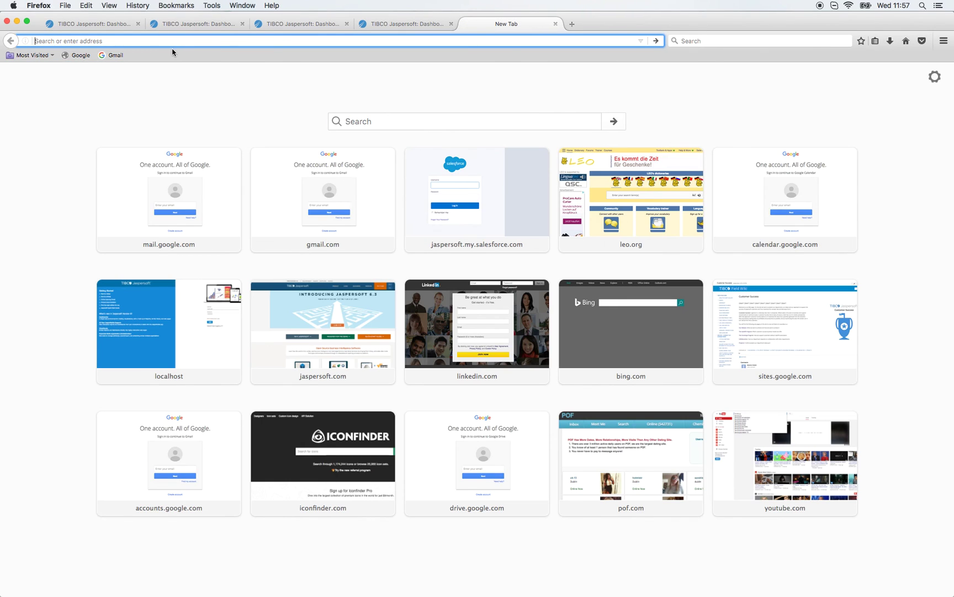
key("super+v")
key("Return")
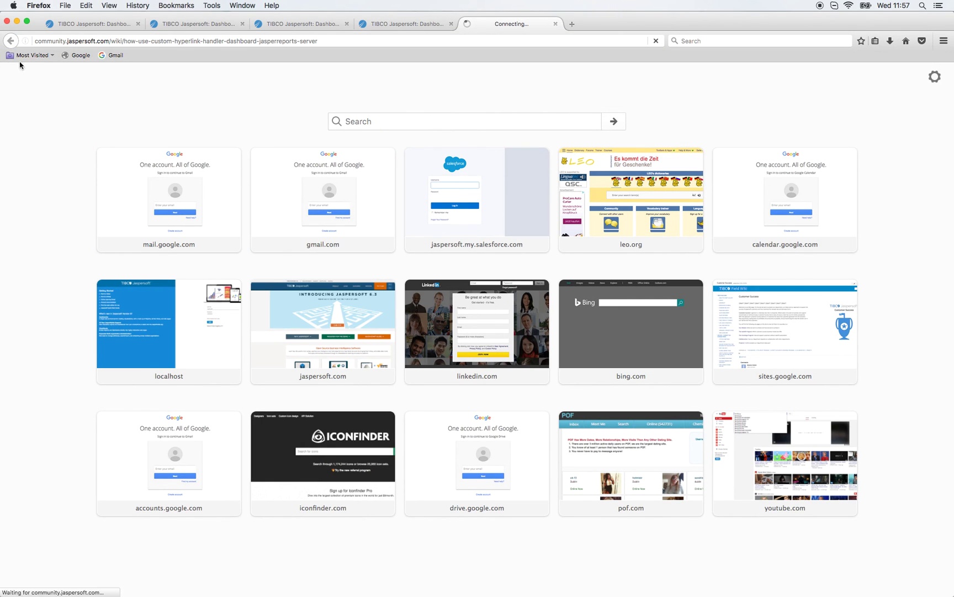